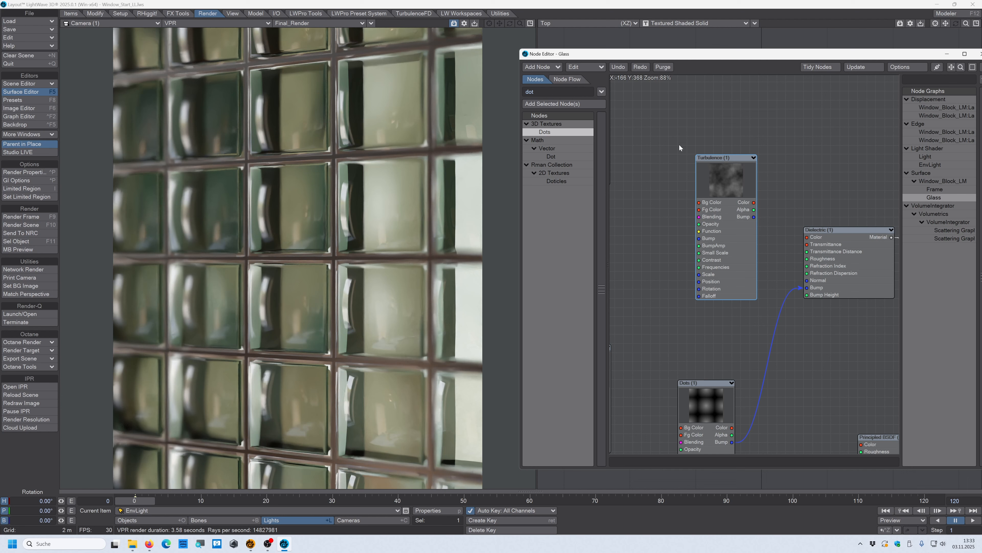
- Search the node list for "turb" and connect the Turbulence node's Bump output to the Dielectric node's Bump input
left_click_drag(545, 92, 463, 108)
type("turb")
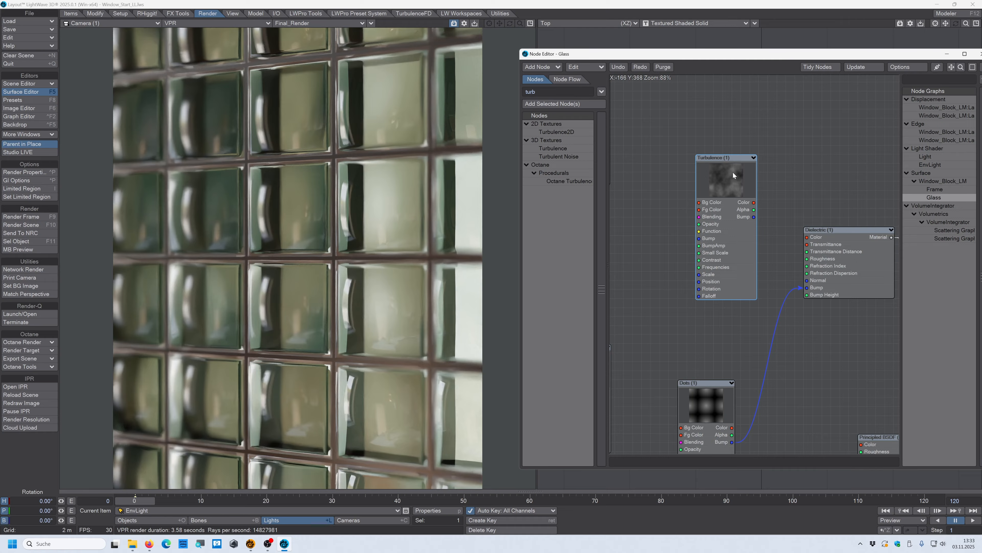
left_click_drag(733, 172, 706, 144)
left_click_drag(727, 190, 811, 291)
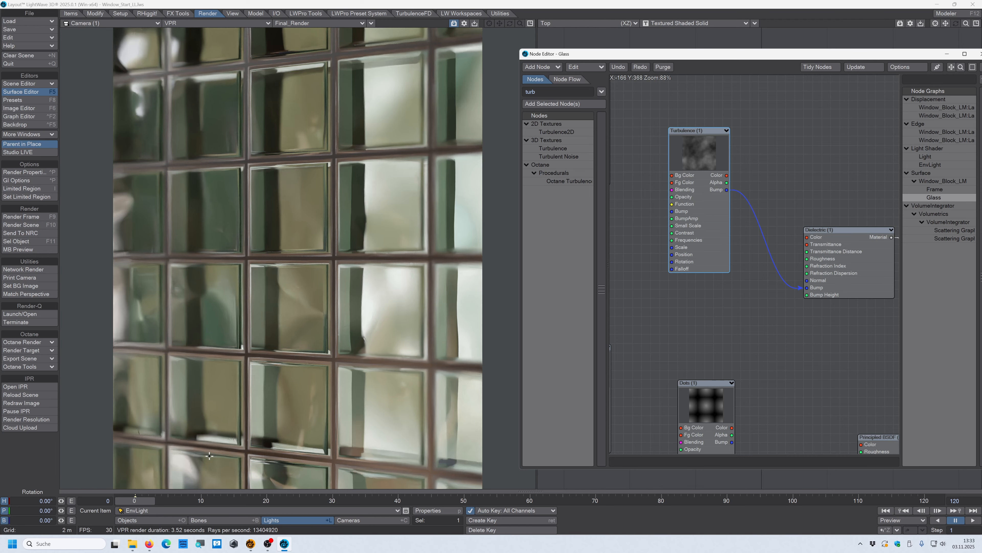
- Set the Turbulence node's bump amplitude to 100% and reposition the node above and beside the Dielectric node
left_click_drag(691, 174, 691, 211)
double_click(678, 184)
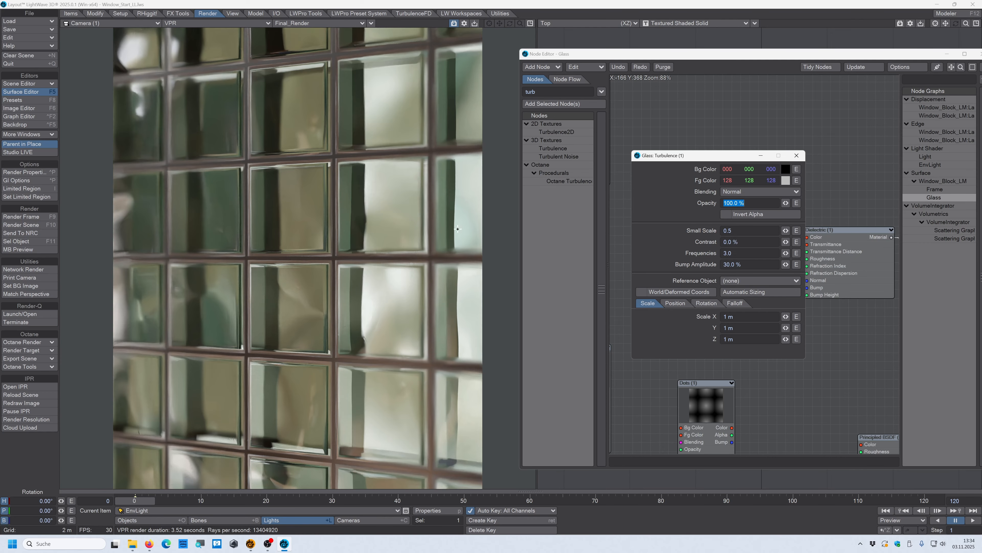
left_click(735, 264)
type("100")
key("Tab")
left_click(796, 156)
left_click_drag(685, 159, 713, 141)
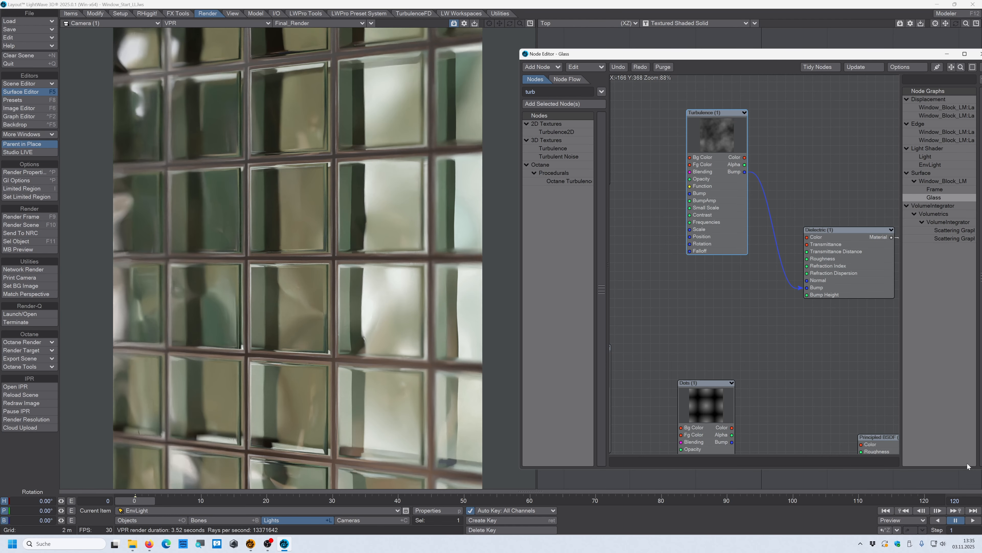
- Bring the NormalMap node close to the Dielectric node and connect its Normal output to the Dielectric's Normal input
scroll(746, 326, "down", 2)
middle_click_drag(743, 326, 842, 228)
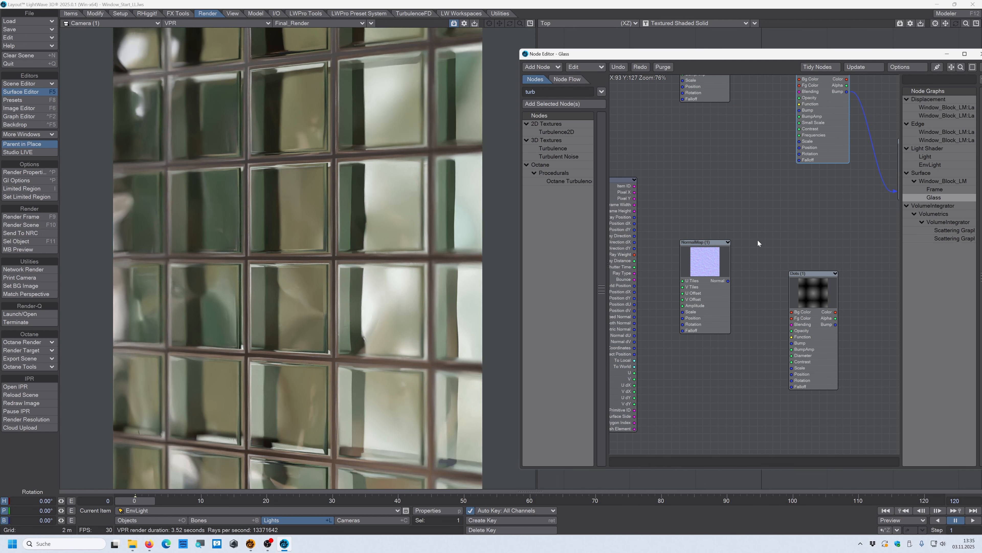
double_click(705, 262)
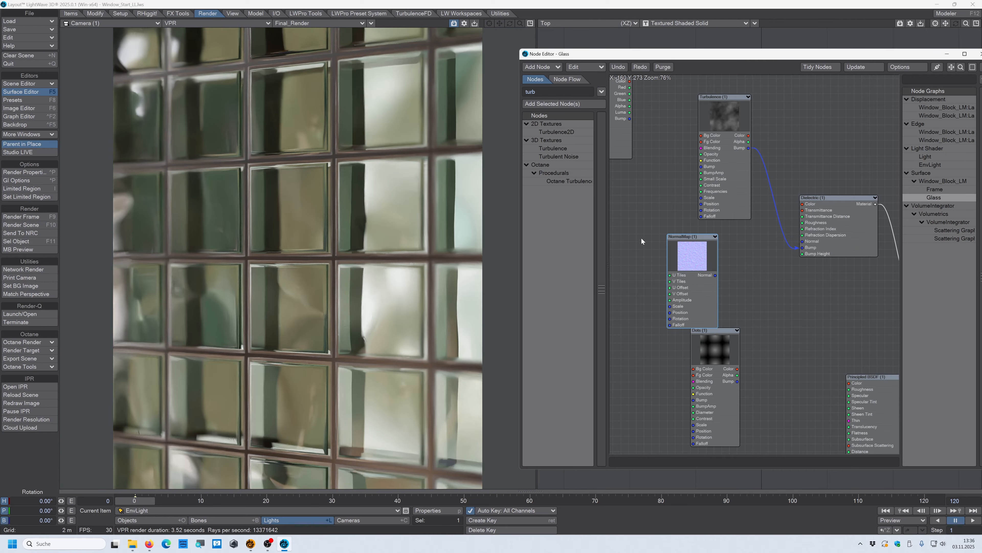
left_click_drag(715, 275, 802, 242)
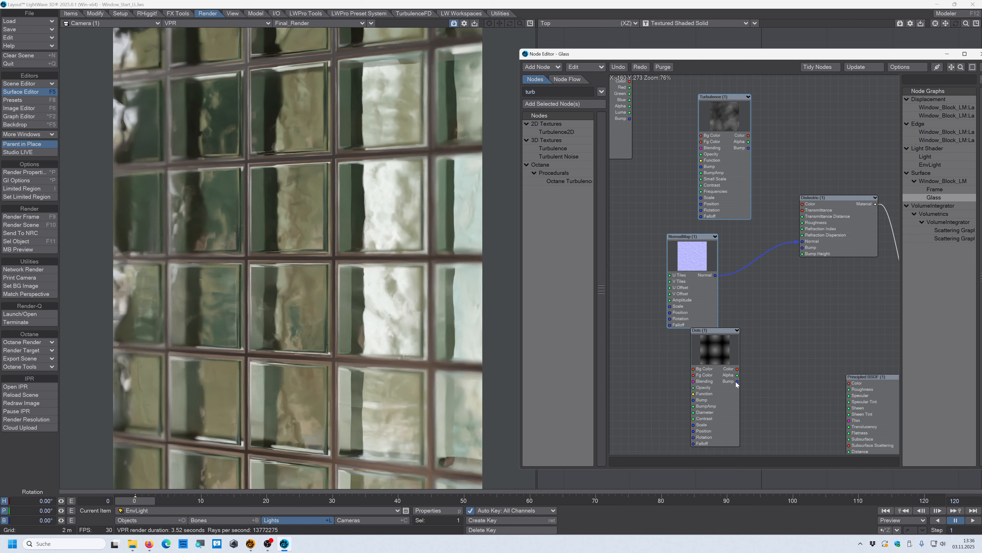
- Connect the Dots node's Bump output to the Dielectric's Bump input, and rearrange the Dots and Turbulence nodes around the NormalMap node
left_click_drag(737, 381, 802, 248)
left_click_drag(708, 330, 692, 337)
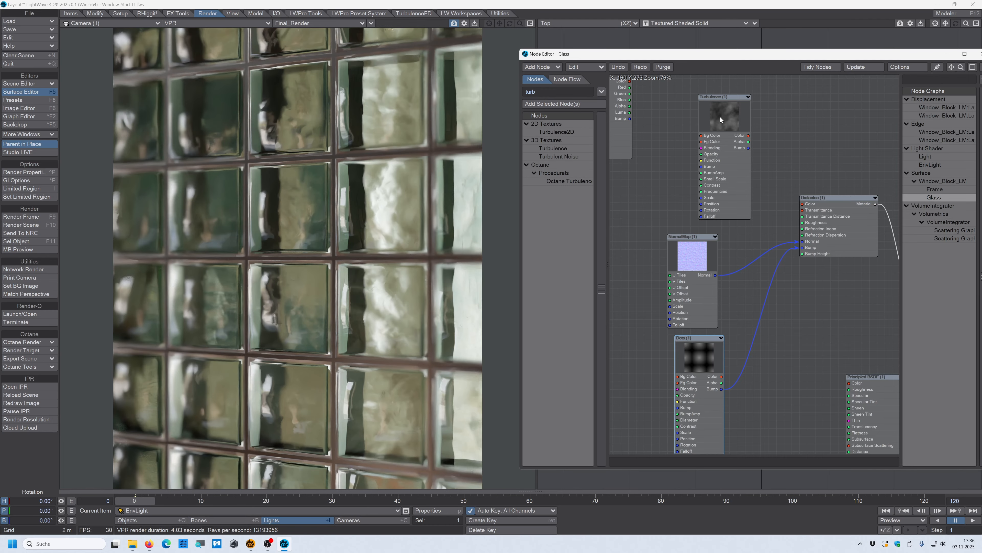
left_click_drag(719, 116, 621, 240)
- Examine the settings of the two stain image nodes, GSG_SI_Stains_50.jpg and GSG_SI_Stains_28.jpg
left_click_drag(726, 160, 790, 251)
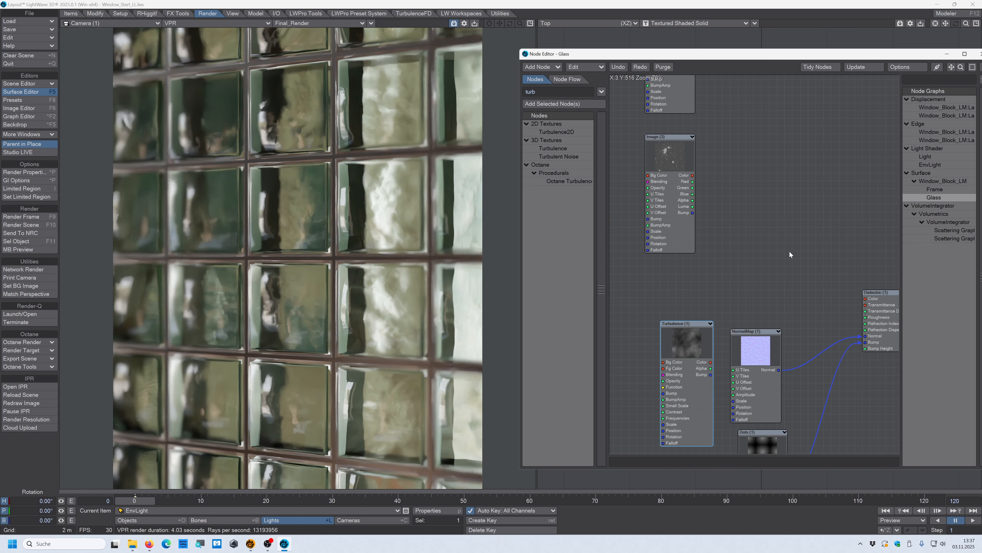
left_click_drag(759, 194, 738, 261)
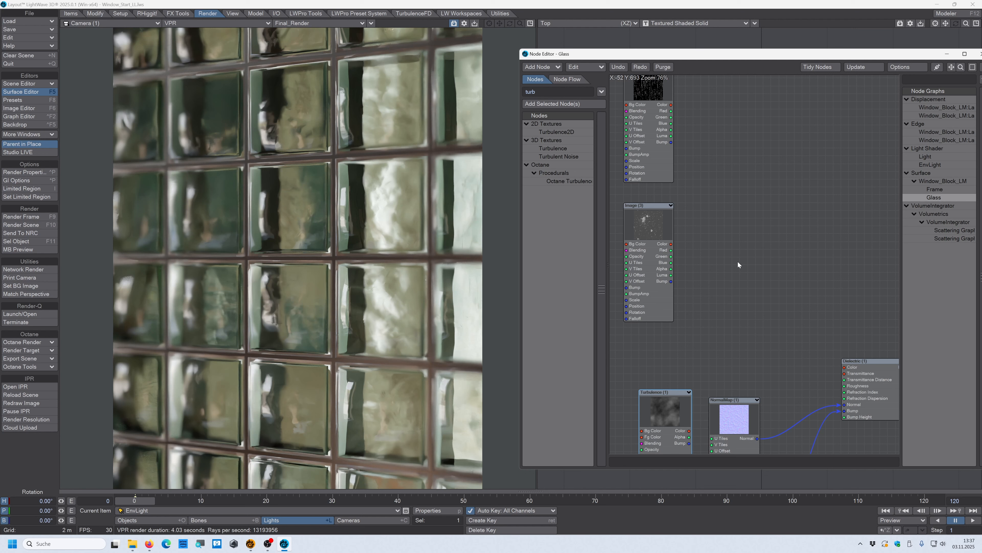
double_click(656, 224)
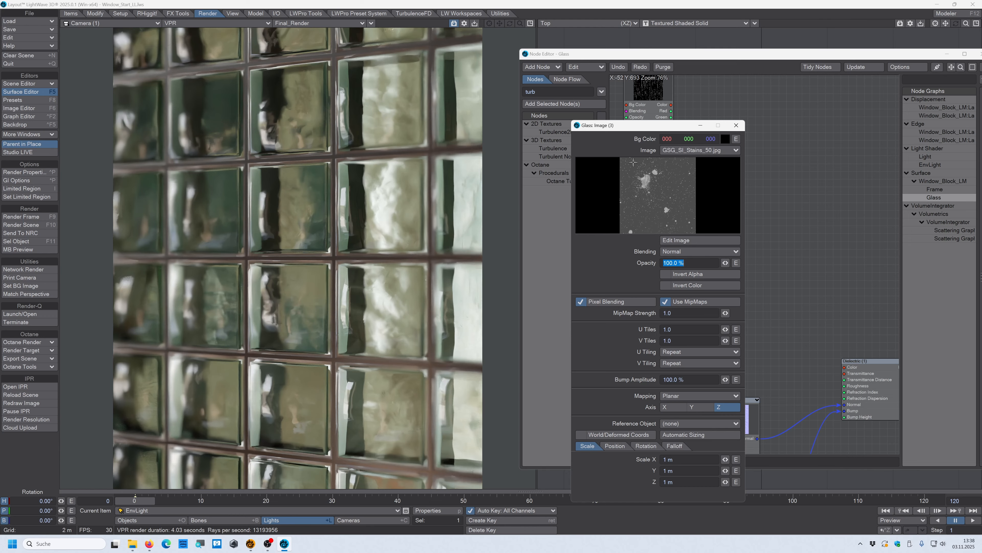
left_click(735, 126)
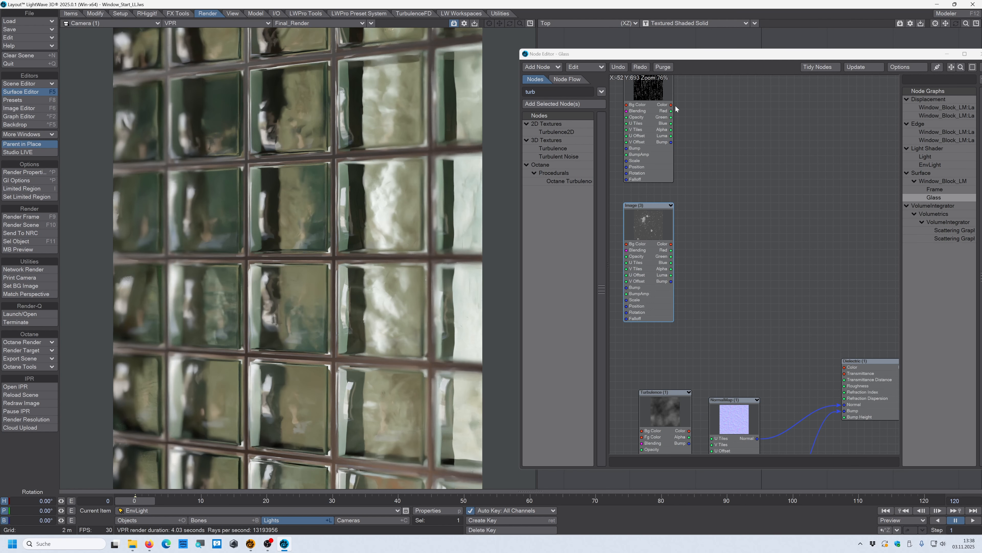
middle_click_drag(731, 113, 745, 204)
double_click(653, 166)
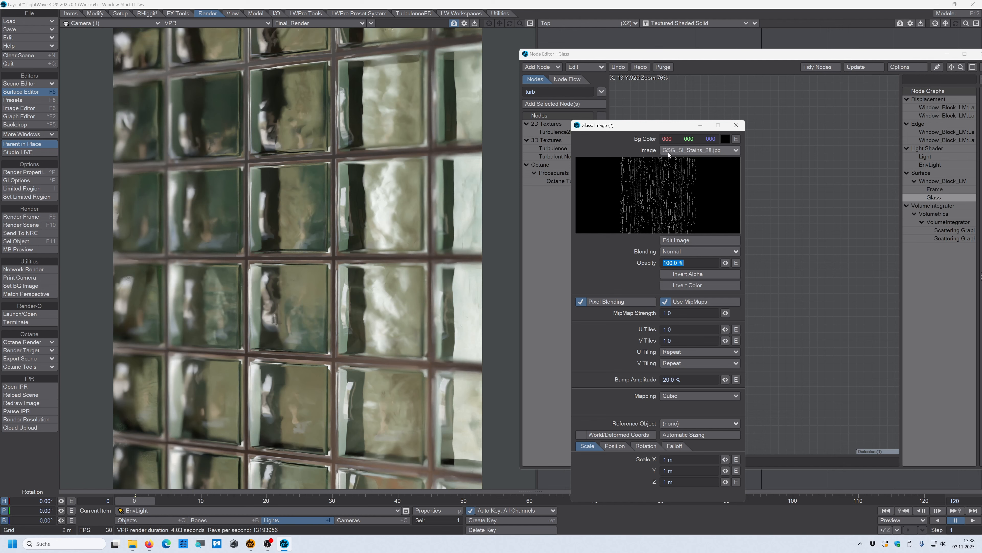
key("Escape")
- Align the two stain image nodes in one column, with Image (2) directly above Image (3)
middle_click_drag(735, 308, 726, 220)
mouse_move(655, 95)
left_mouse_down()
mouse_move(663, 119)
mouse_move(657, 106)
left_mouse_up()
left_click_drag(650, 220, 642, 237)
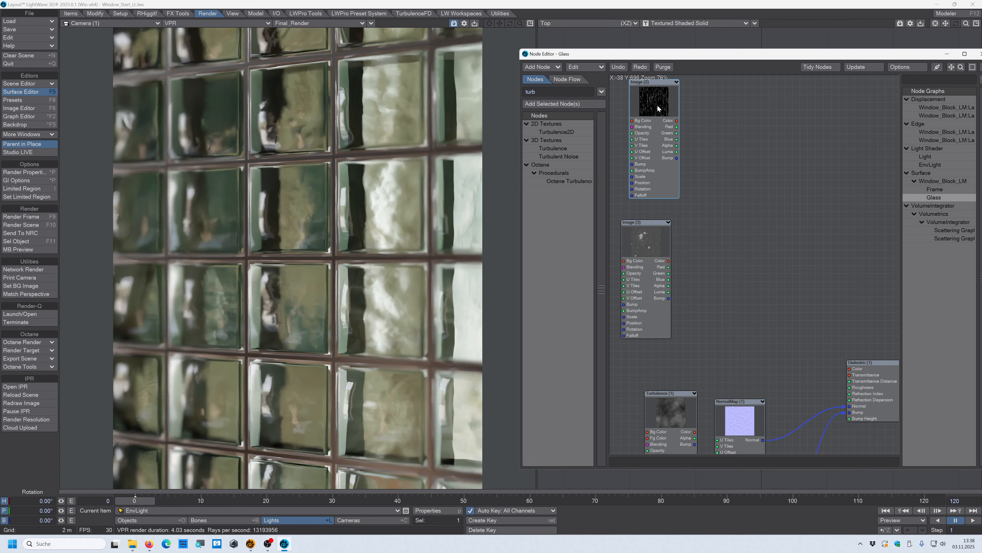
left_click_drag(657, 104, 649, 120)
mouse_move(639, 246)
left_mouse_down()
mouse_move(646, 254)
mouse_move(639, 249)
left_mouse_up()
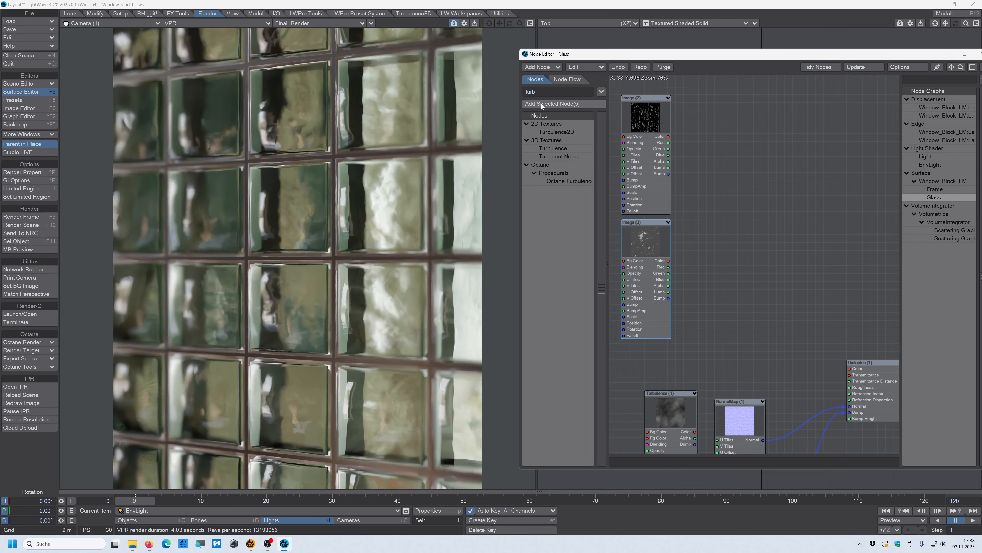
- Sum the Luma outputs of both stain images with a scalar Add node and connect its result to the Dielectric's Roughness
double_click(545, 91)
type("add")
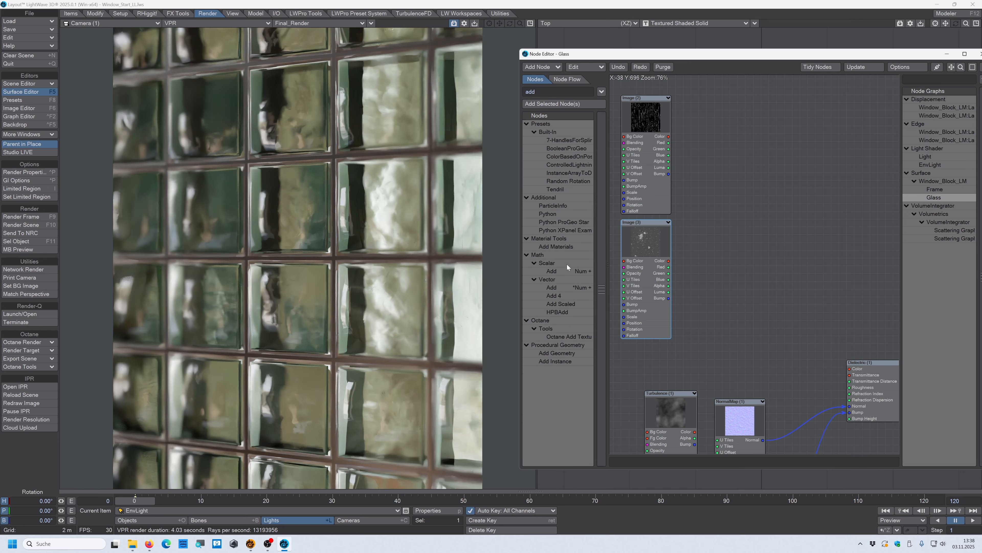
double_click(551, 271)
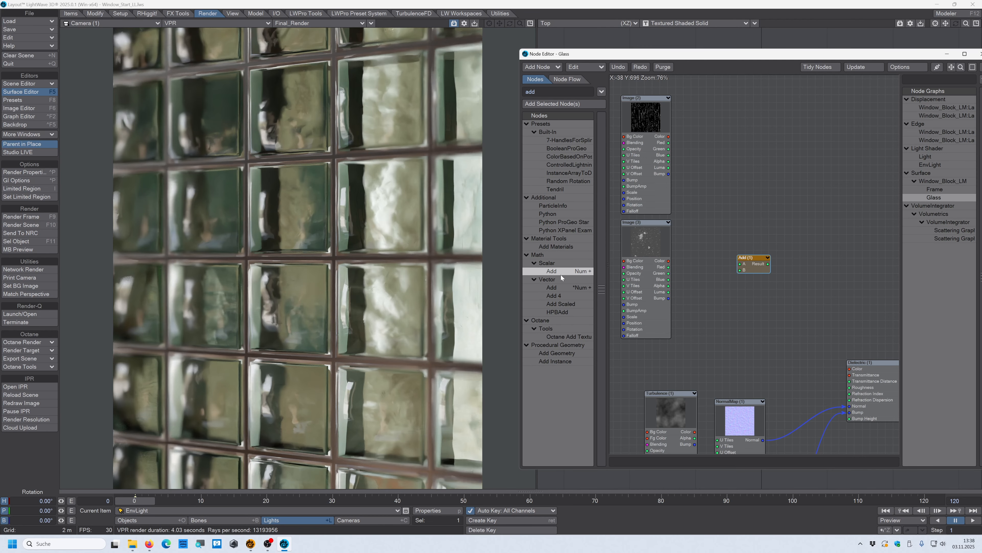
left_click_drag(743, 255, 704, 182)
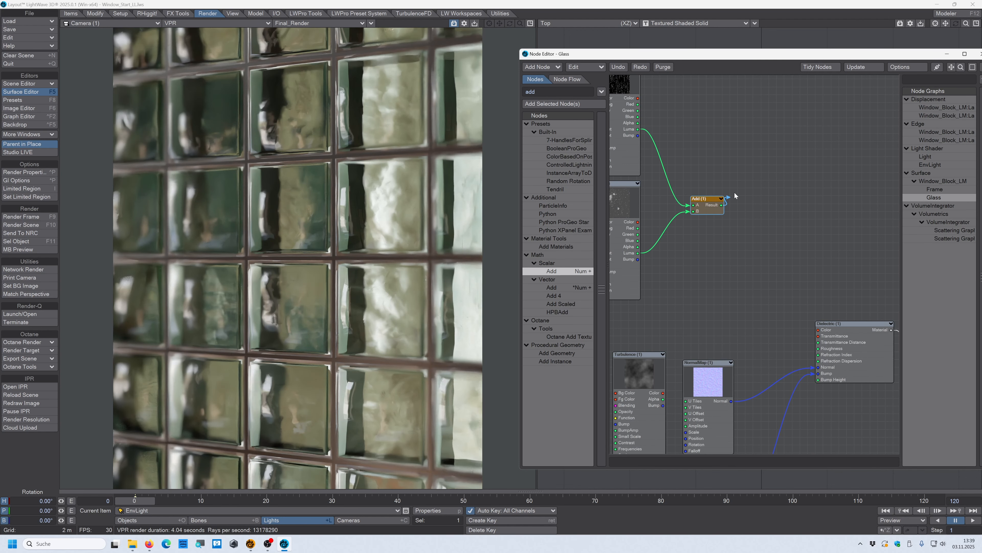
left_click_drag(723, 204, 818, 348)
- Move the unused Turbulence node away from the NormalMap node, to a spot beside the Image (3) node
middle_click_drag(734, 329, 822, 204)
left_click_drag(723, 229, 630, 112)
middle_click_drag(706, 247, 706, 331)
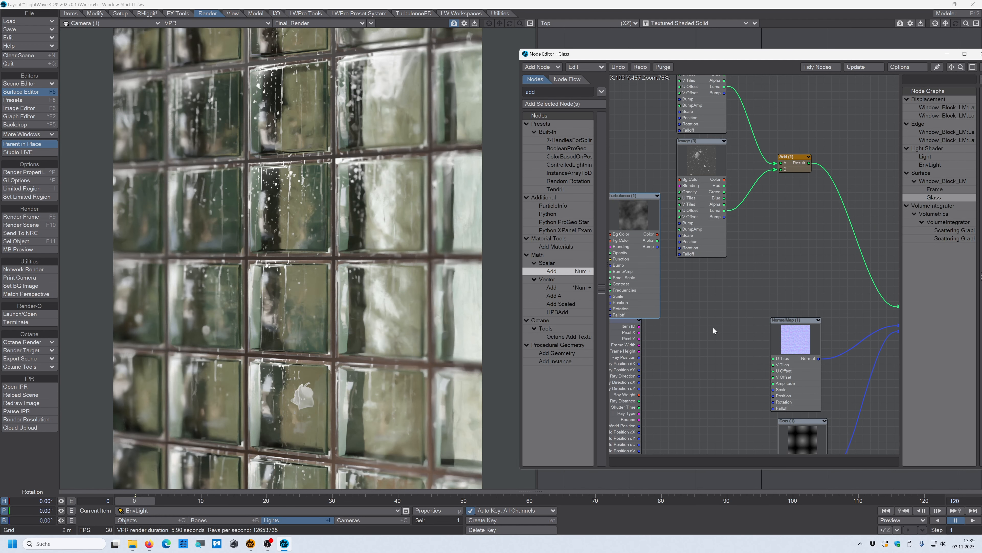
middle_click_drag(736, 295, 726, 344)
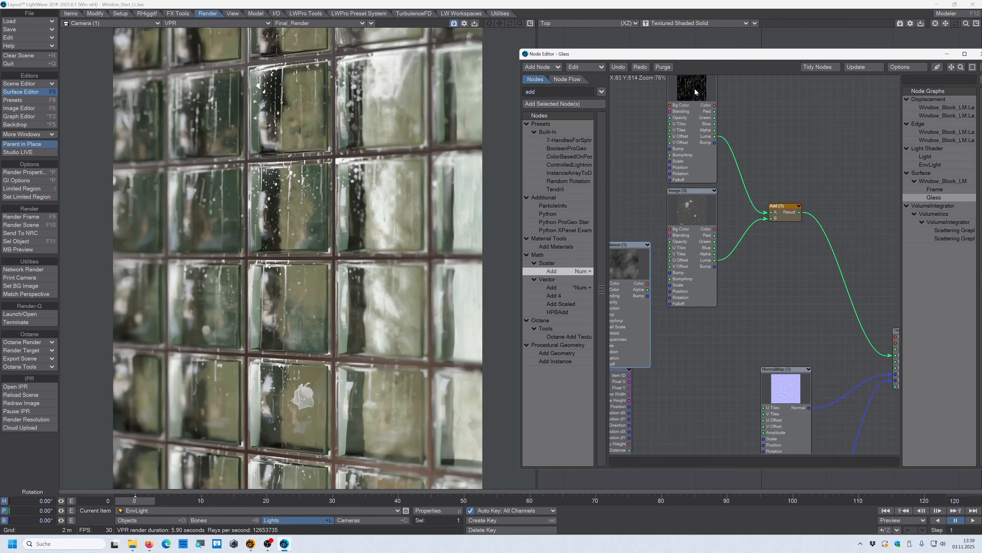
- Move the Dots node below the Image (3) node, in line with the stain image column
left_click(702, 94)
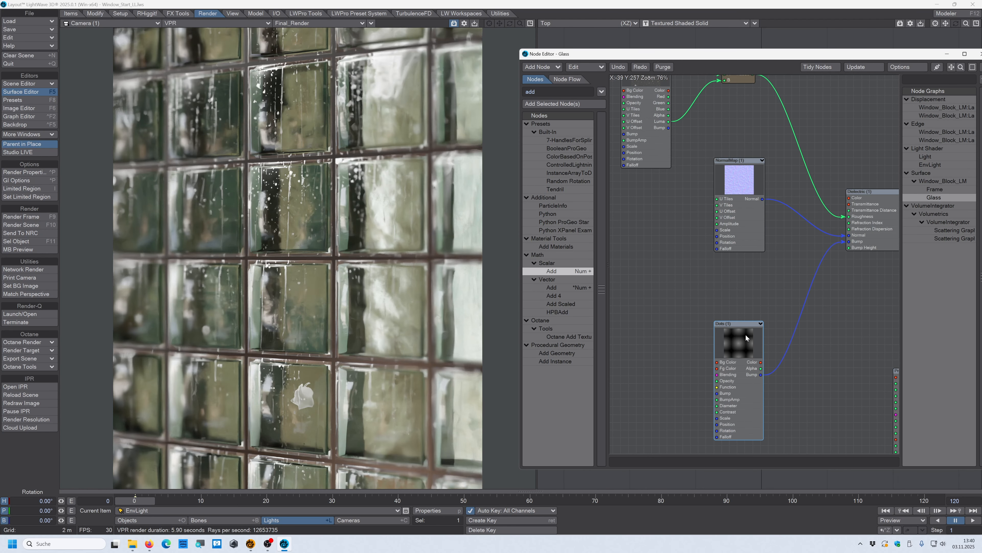
left_click_drag(745, 334, 746, 320)
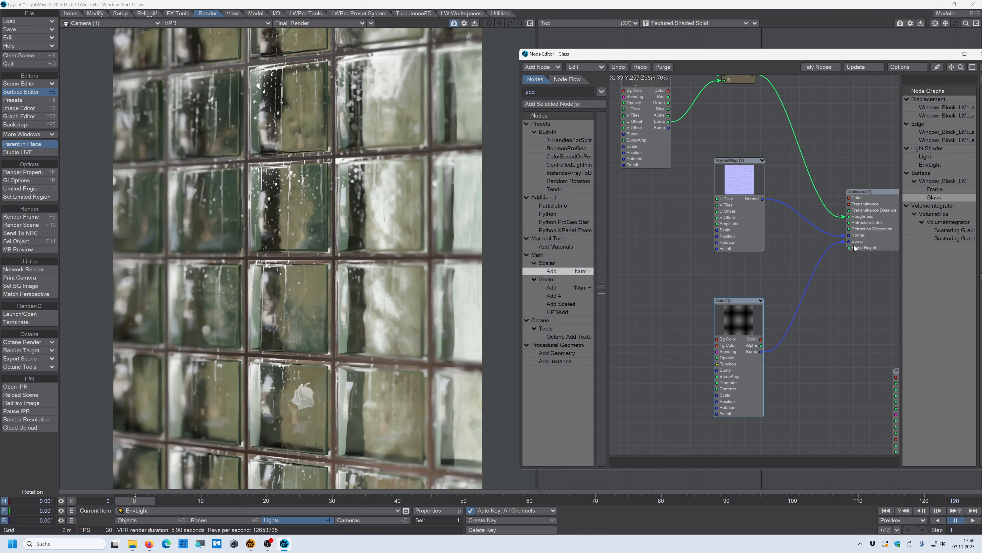
left_click_drag(743, 320, 650, 296)
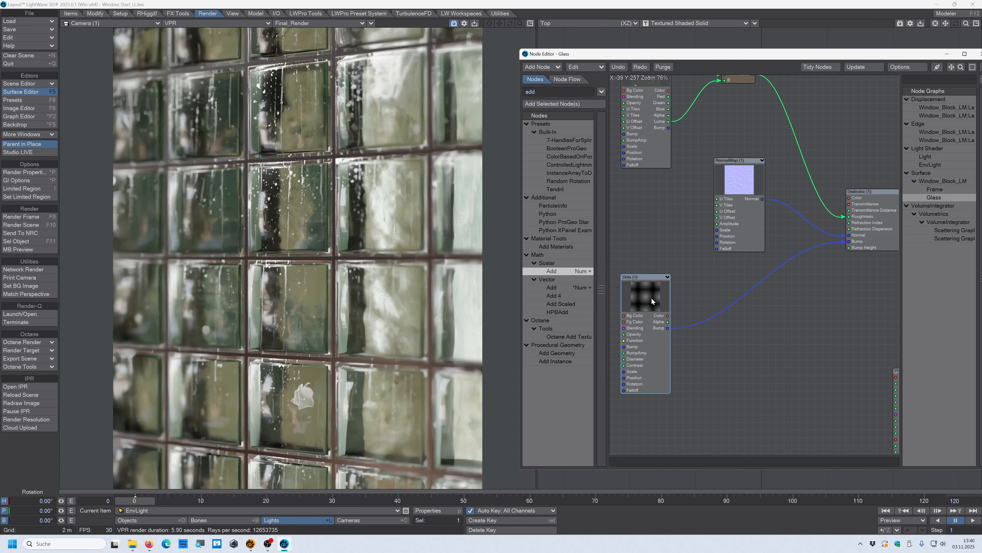
- Combine the Bump outputs of Image (2) and Dots with a vector Add node feeding the Dielectric's Bump input
middle_click_drag(786, 336, 822, 409)
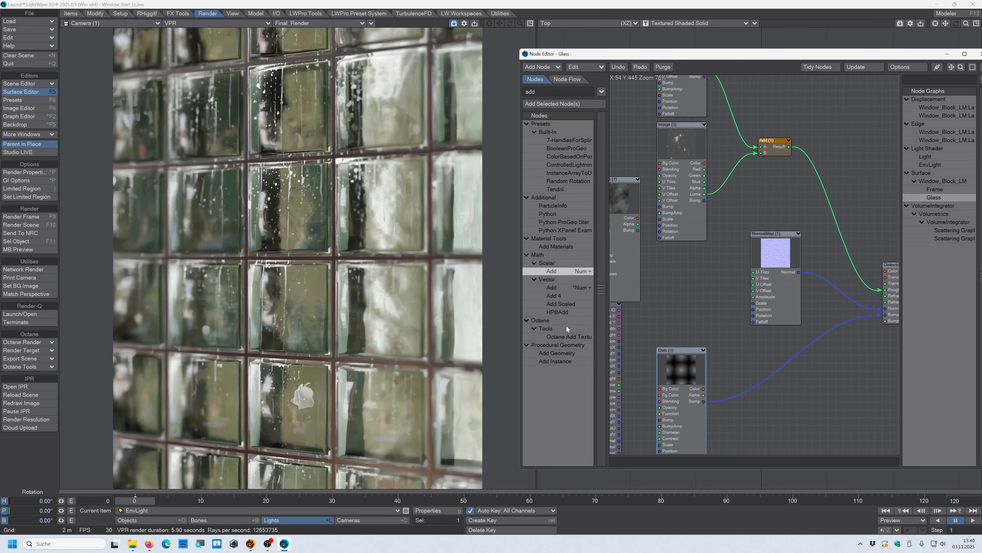
double_click(554, 288)
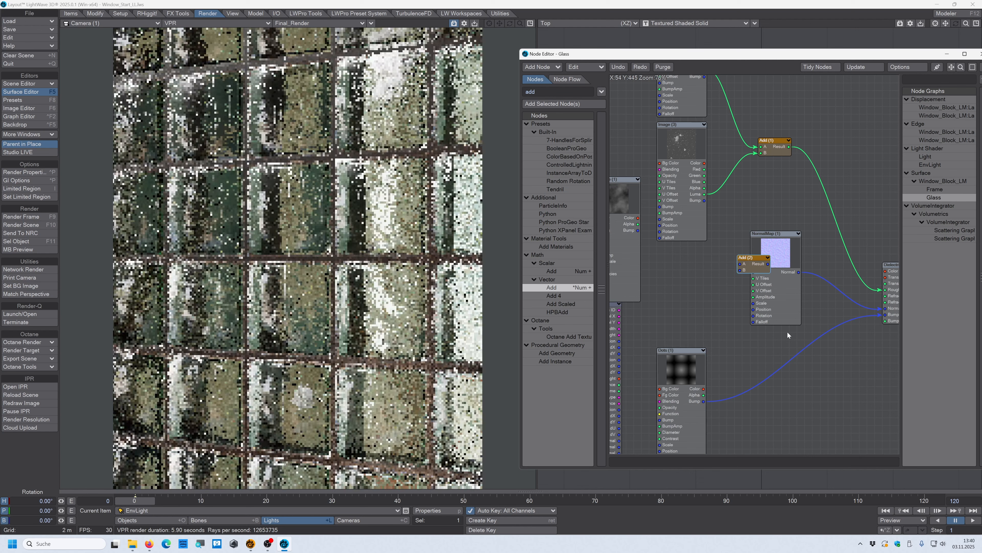
left_click_drag(757, 271, 797, 409)
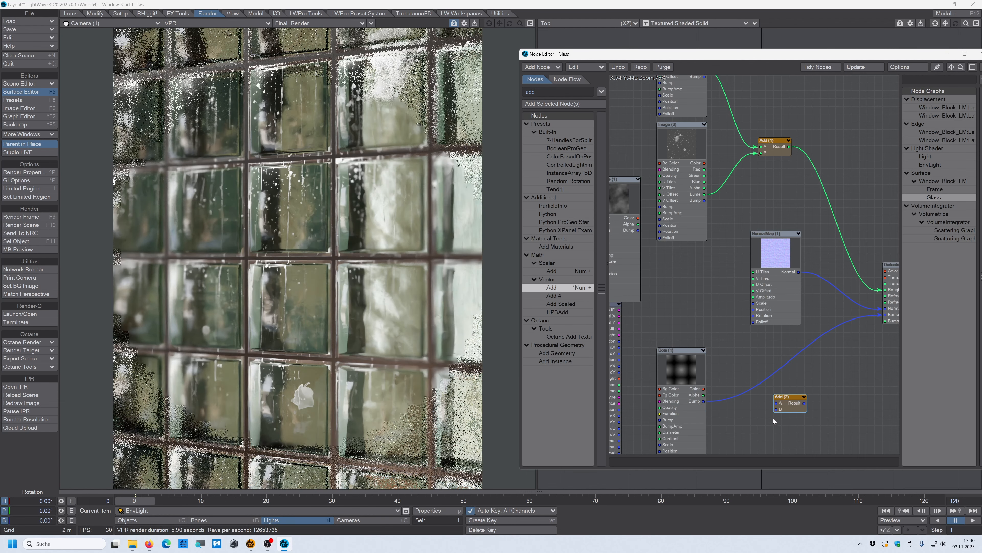
left_click_drag(703, 402, 776, 409)
left_click_drag(703, 77, 885, 315)
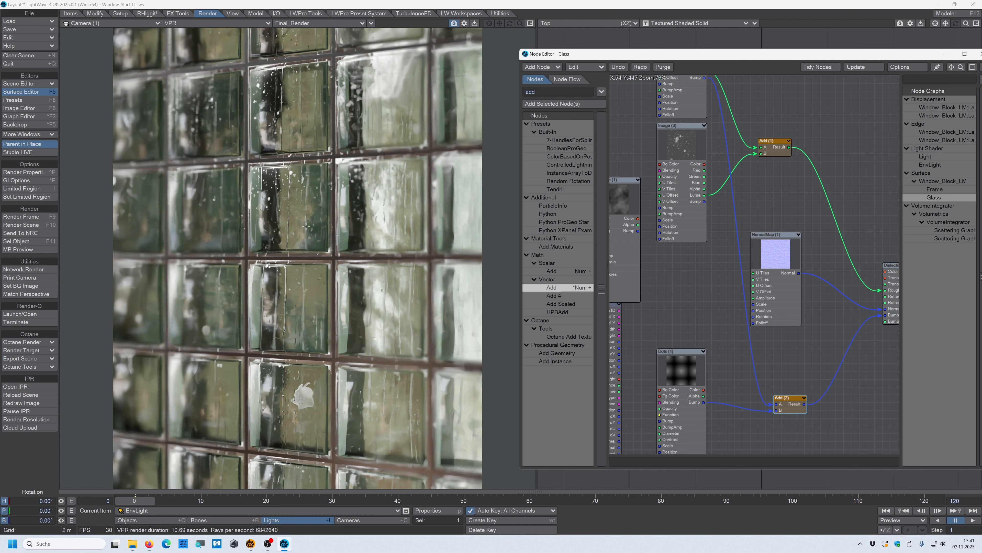
- Adjust the brightness and contrast of GSG_SI_Stains_28.jpg from the Image (2) node's image editing settings
middle_click_drag(801, 108, 829, 226)
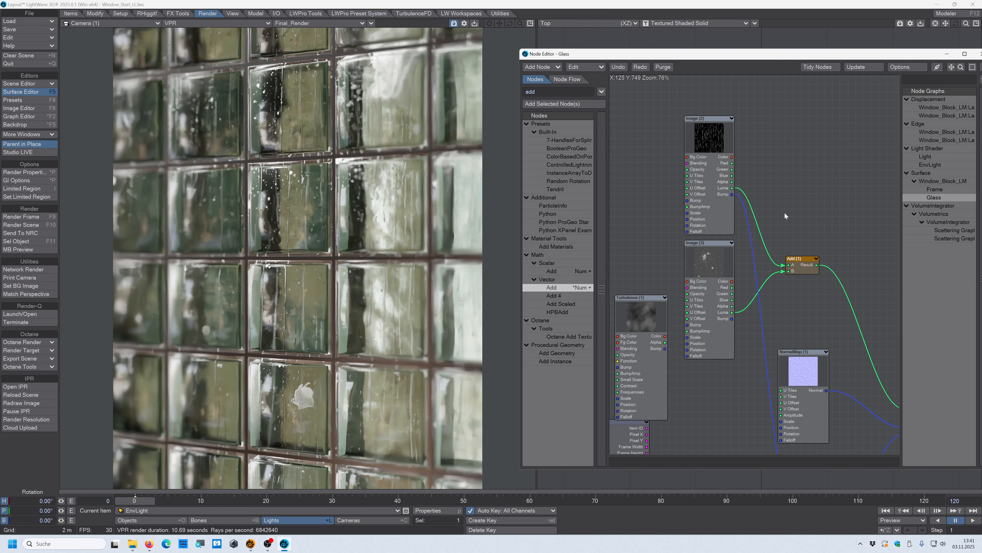
double_click(705, 138)
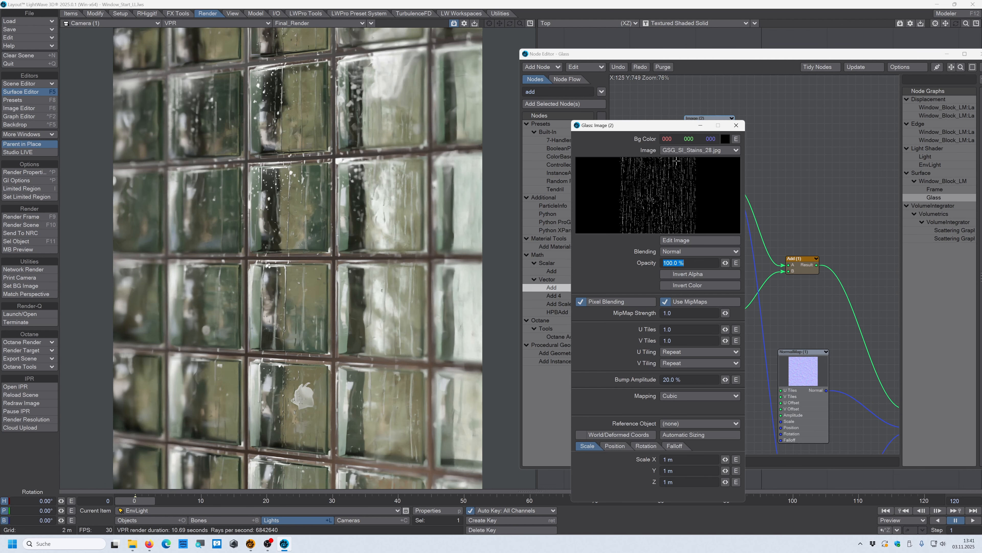
left_click(684, 240)
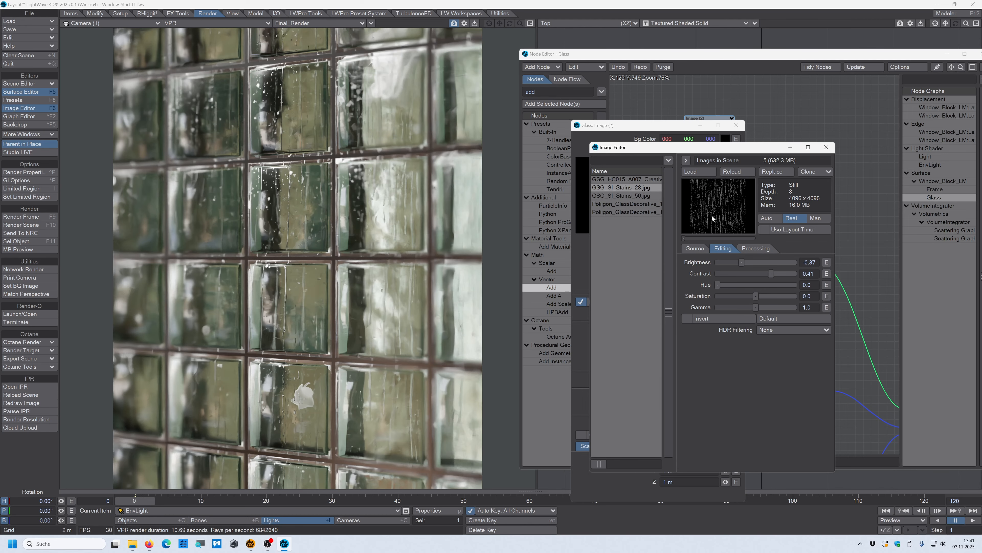
left_click_drag(742, 262, 773, 273)
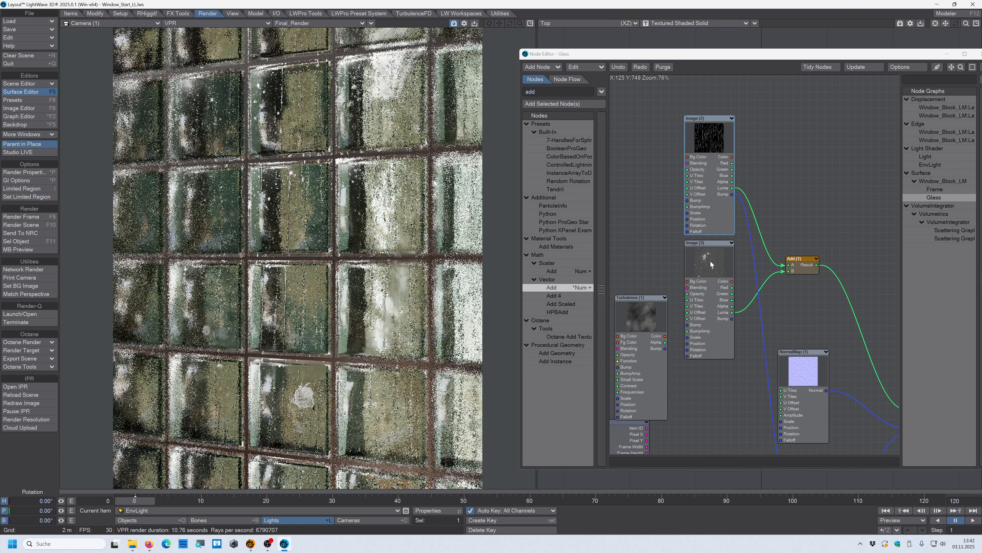
- Set the brightness of GSG_SI_Stains_50.jpg to -0.35 from the Image (3) node and close the image editing settings
double_click(711, 262)
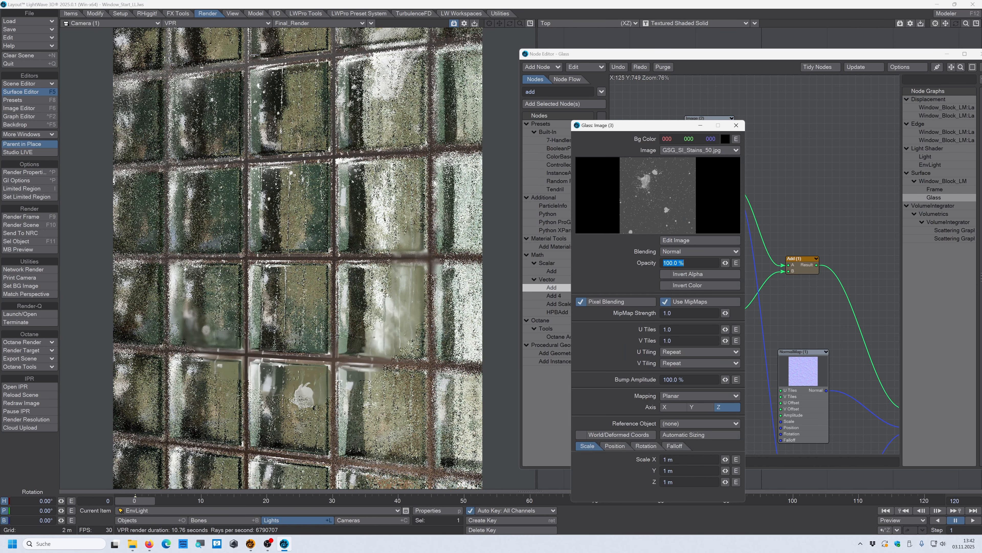
left_click(689, 240)
mouse_move(745, 263)
left_mouse_down()
mouse_move(737, 274)
mouse_move(745, 260)
left_mouse_up()
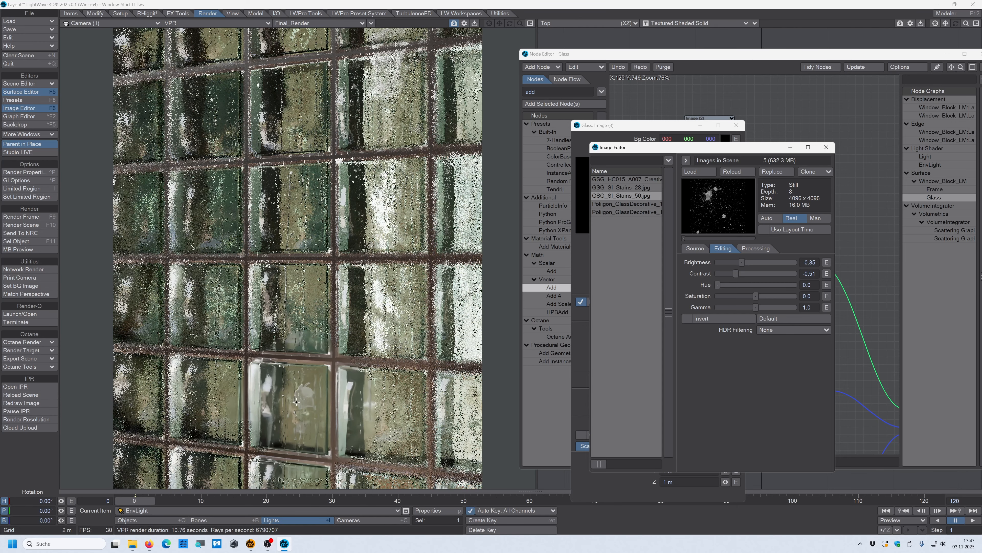
left_click(827, 147)
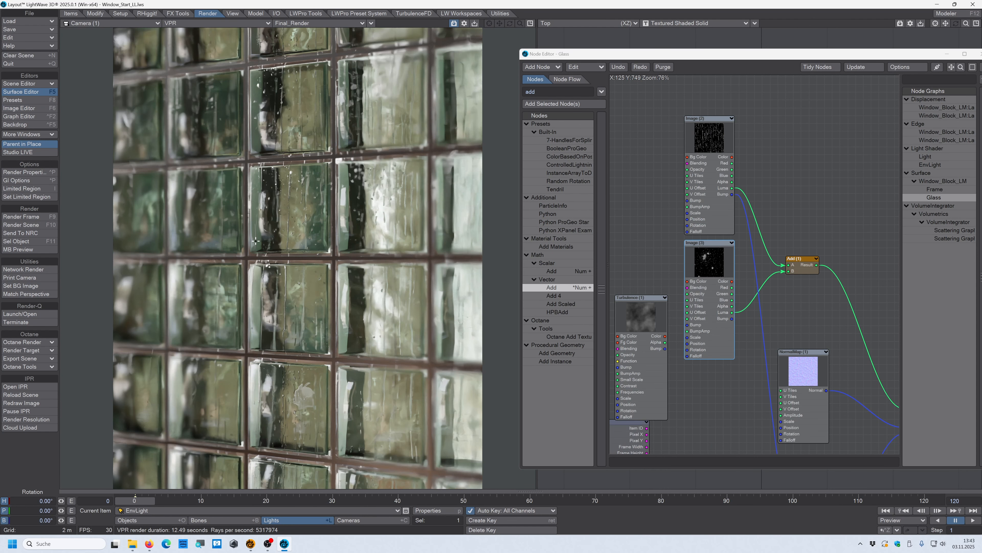